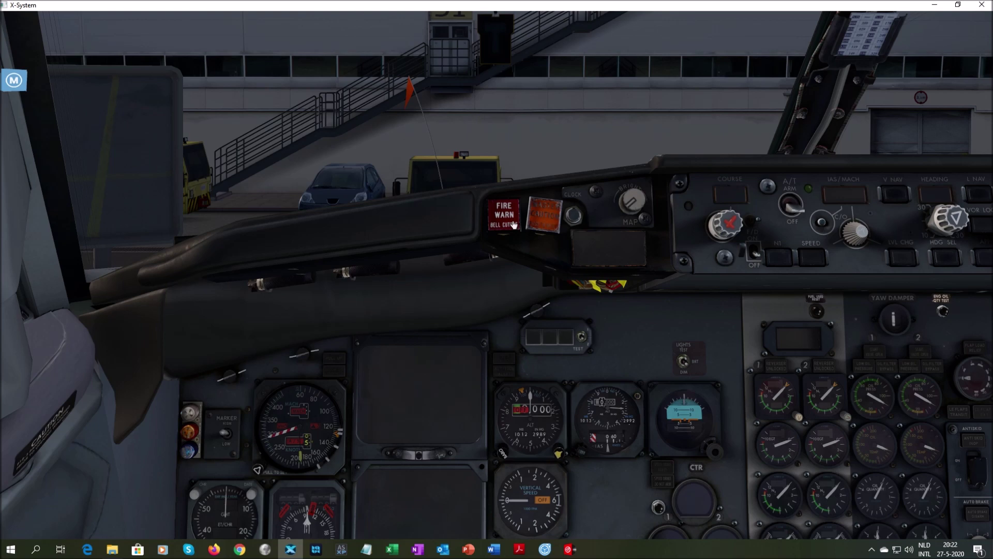
Step: Try Better Pushback's Pre-plan pushback, which fails with 'no suitable tug for your aircraft'
mouse_move(175, 19)
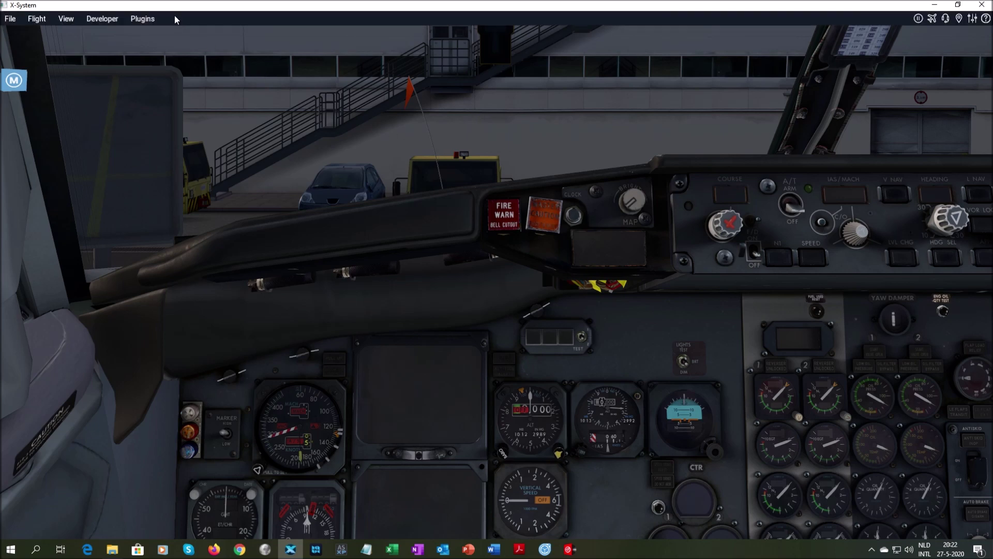
click(142, 19)
mouse_move(196, 89)
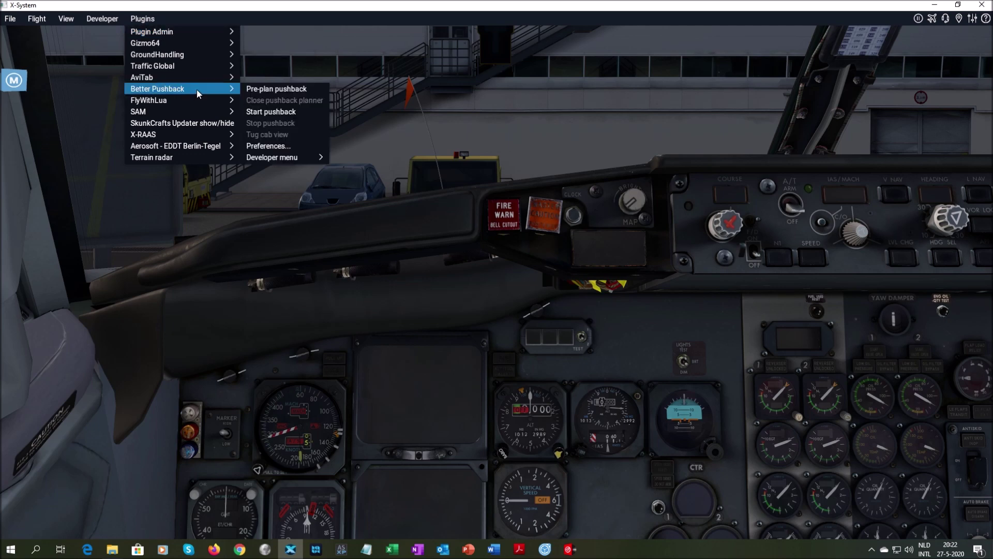
click(309, 89)
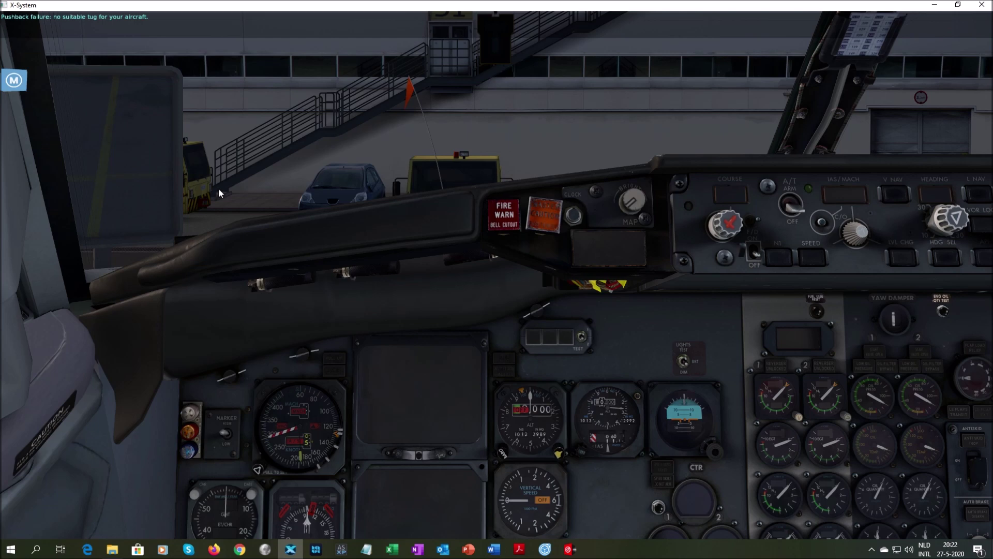
Step: Quit X-Plane 11 and confirm the quit
click(9, 19)
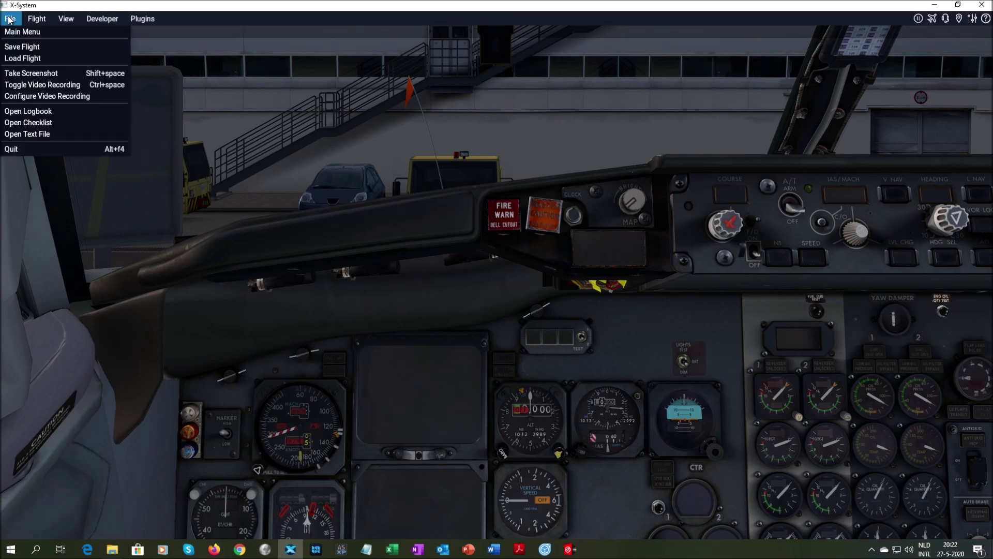
click(24, 149)
click(604, 339)
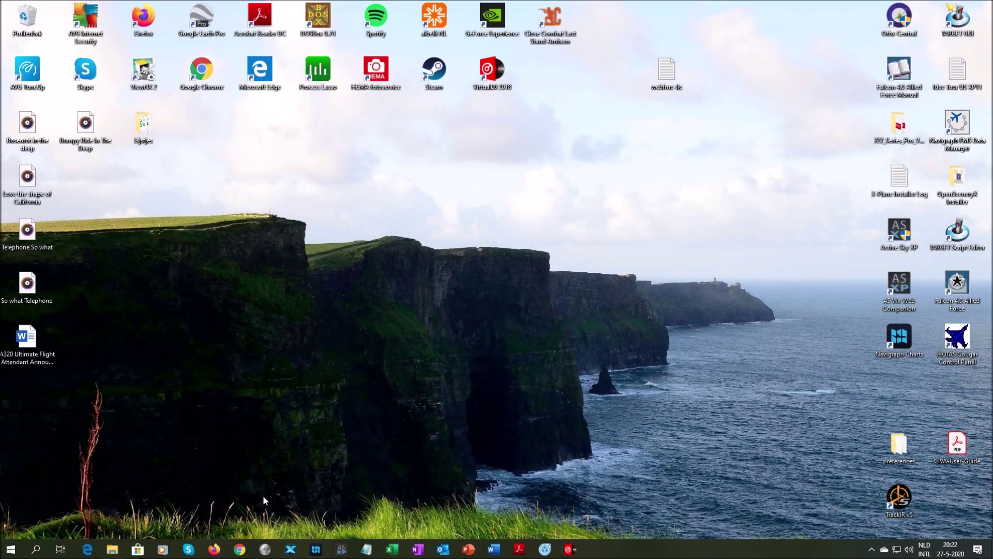
Step: Browse File Explorer to J:\X-Plane\X-Plane 11, maximize it, and select Plane Maker
right_click(113, 549)
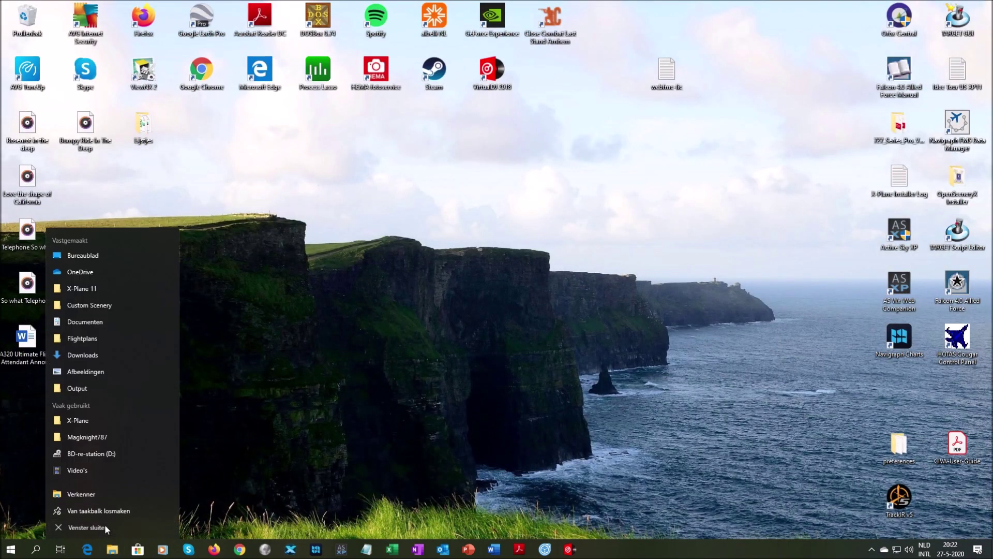
click(108, 550)
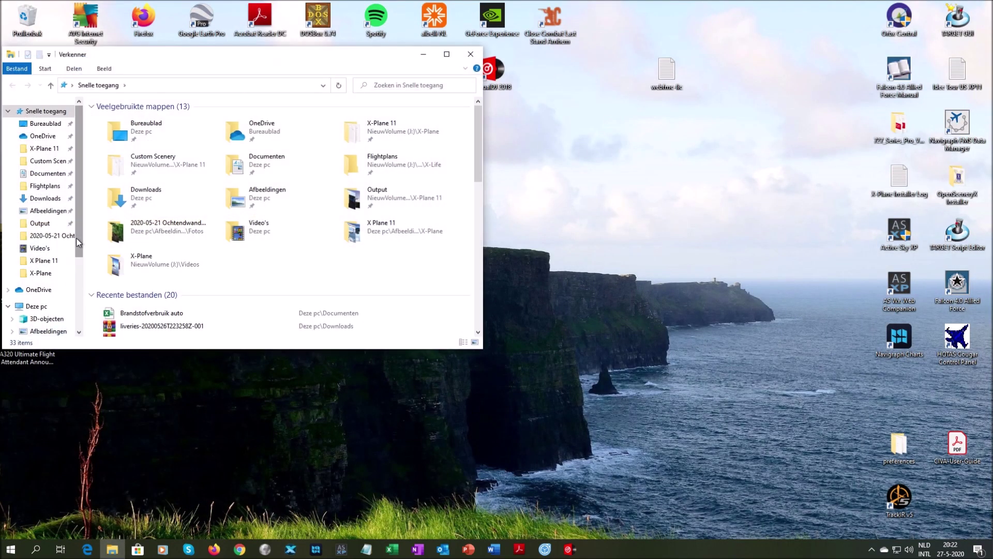
scroll(83, 288, down, 2)
scroll(83, 290, down, 1)
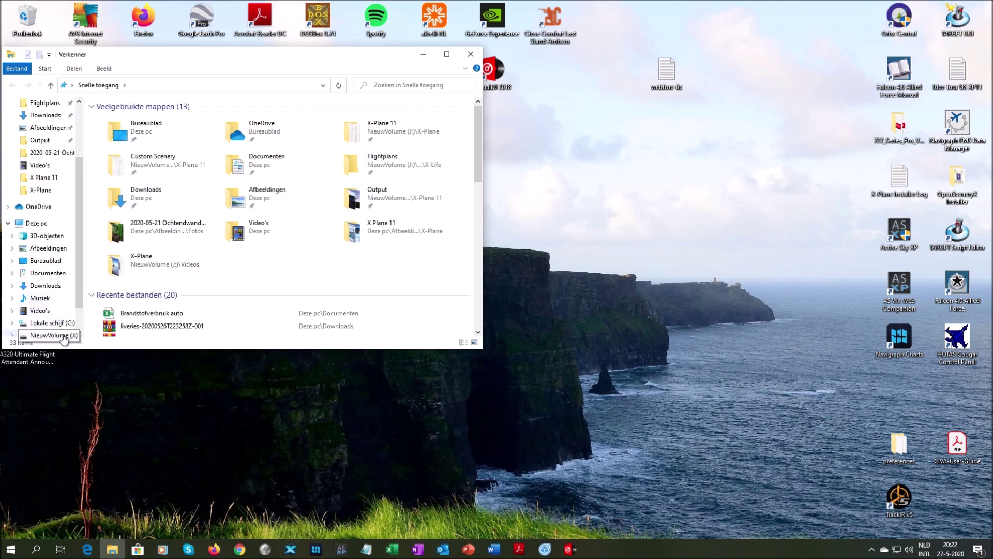
click(52, 323)
double_click(132, 206)
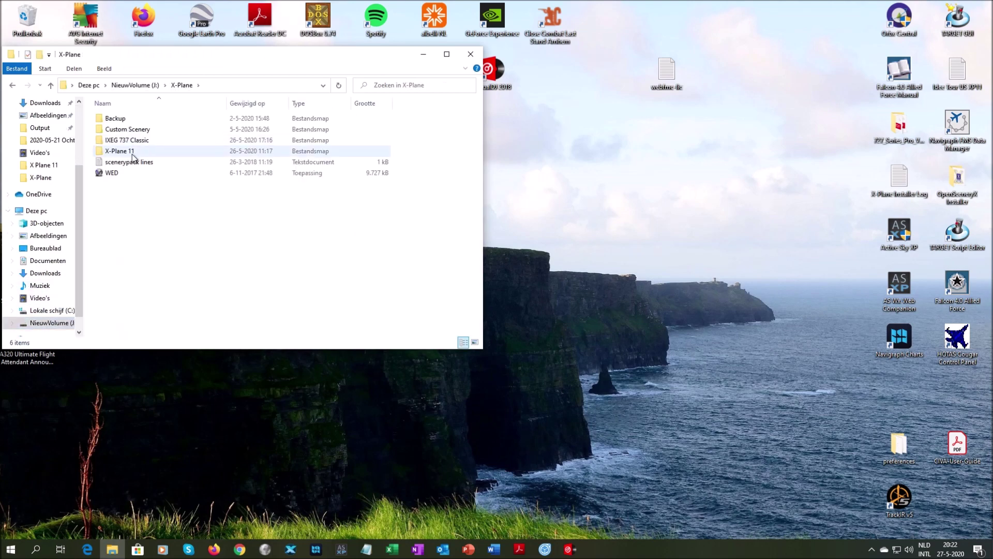
double_click(193, 151)
click(447, 54)
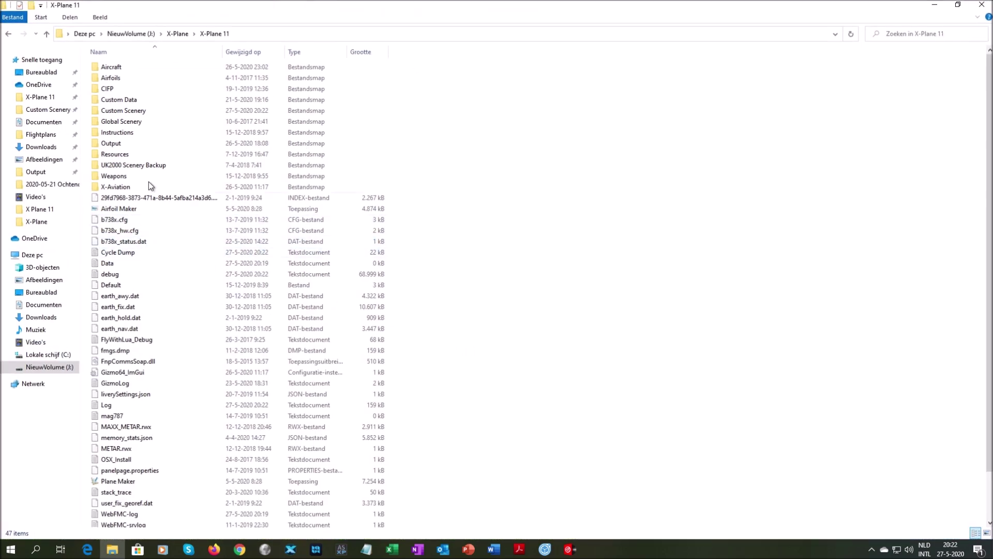
scroll(572, 334, down, 2)
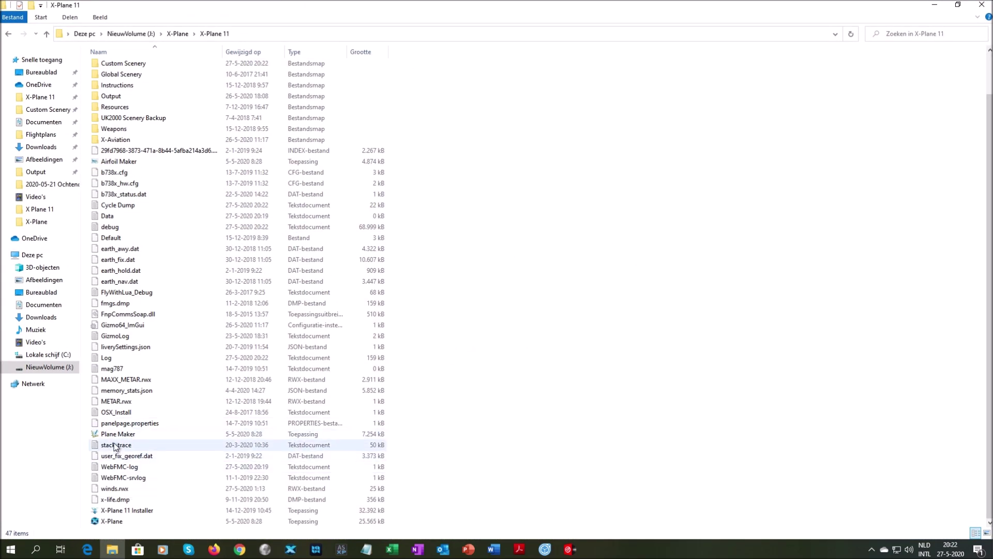
click(118, 438)
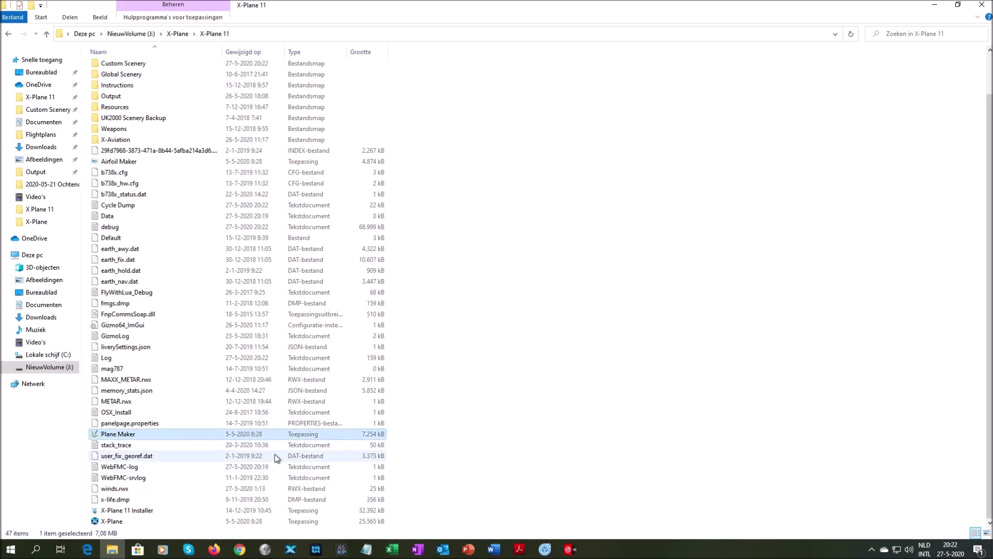
Step: Launch Plane Maker and open X-Aviation/IXEG 737 Classic/B733.acf
double_click(160, 437)
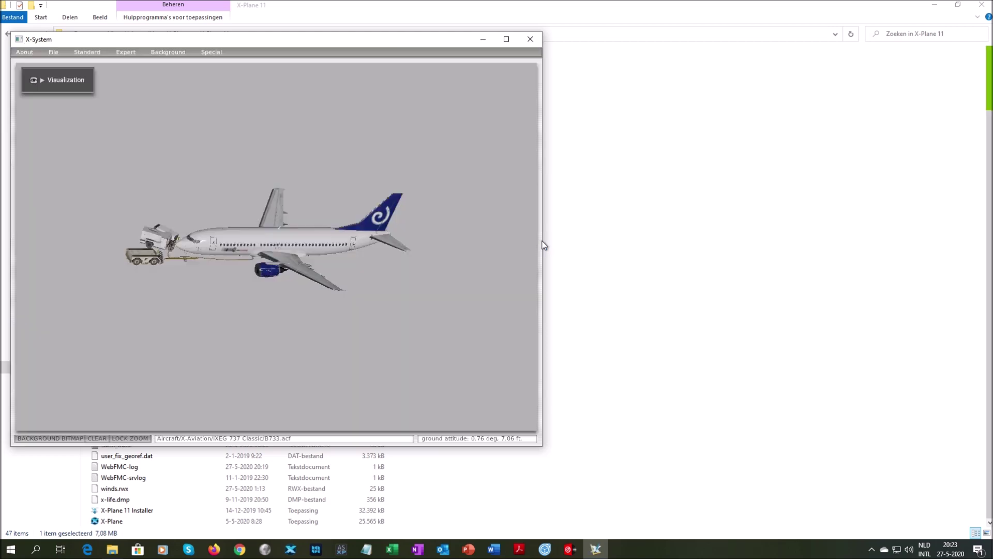
click(55, 53)
click(61, 67)
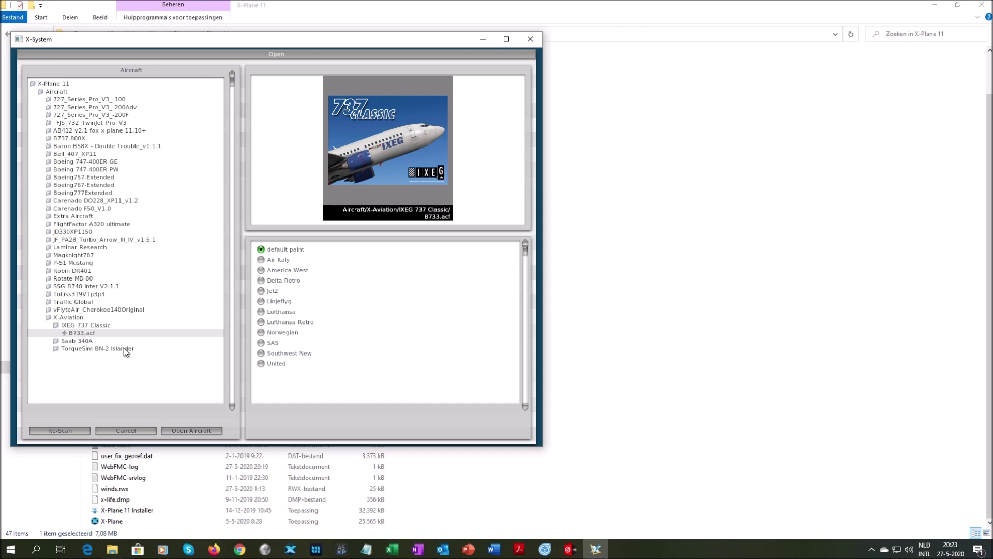
click(186, 431)
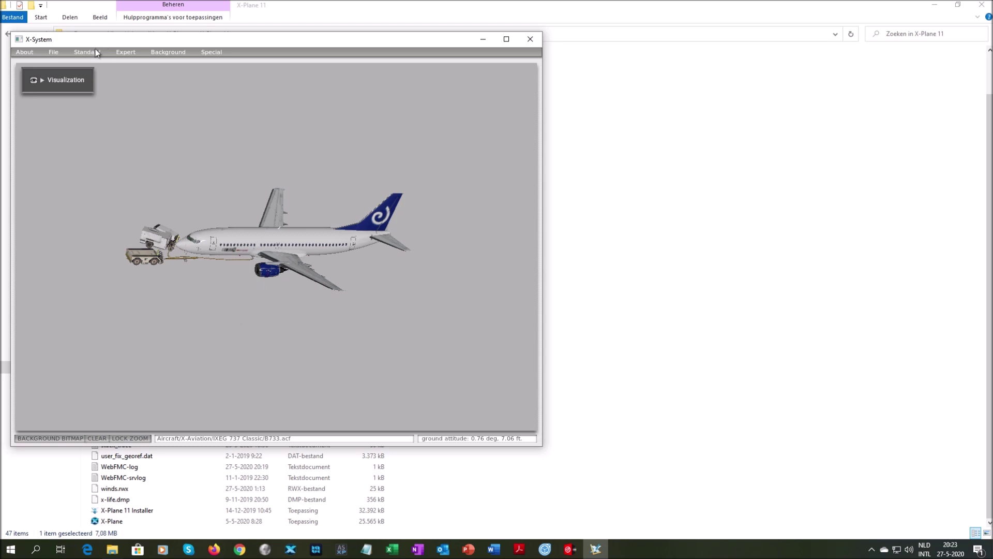
Step: In Standard > Landing Gear, change the first gear type from single to 2 lateral
click(91, 53)
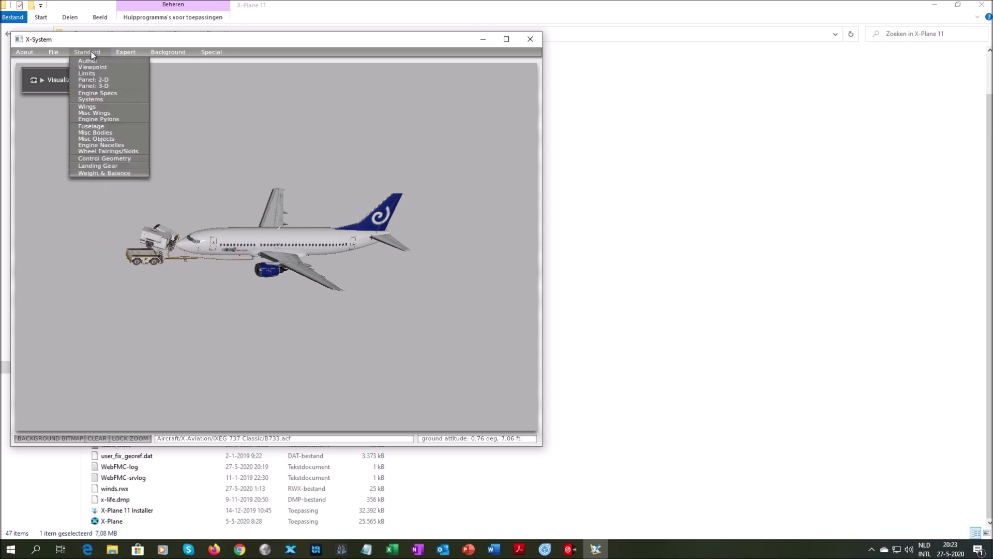
click(97, 166)
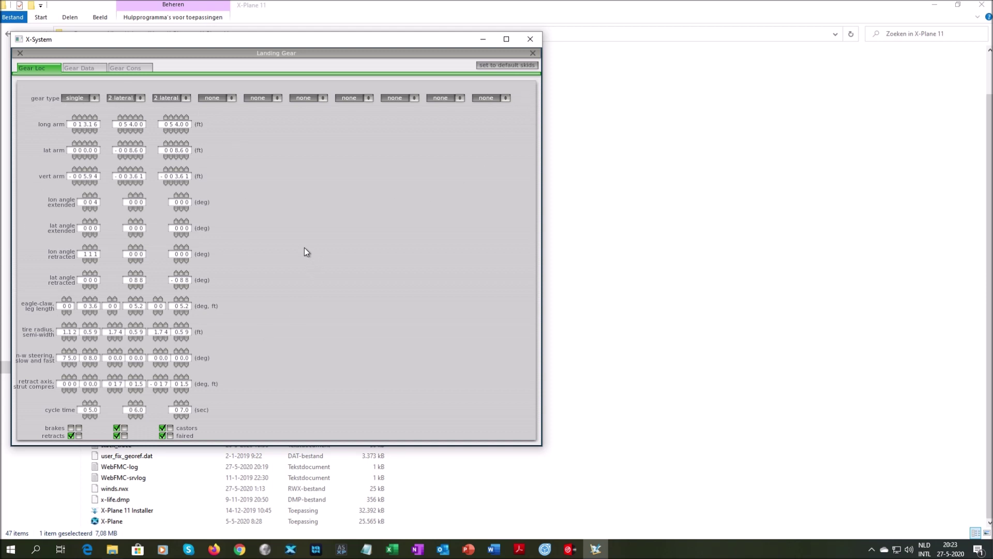
click(82, 99)
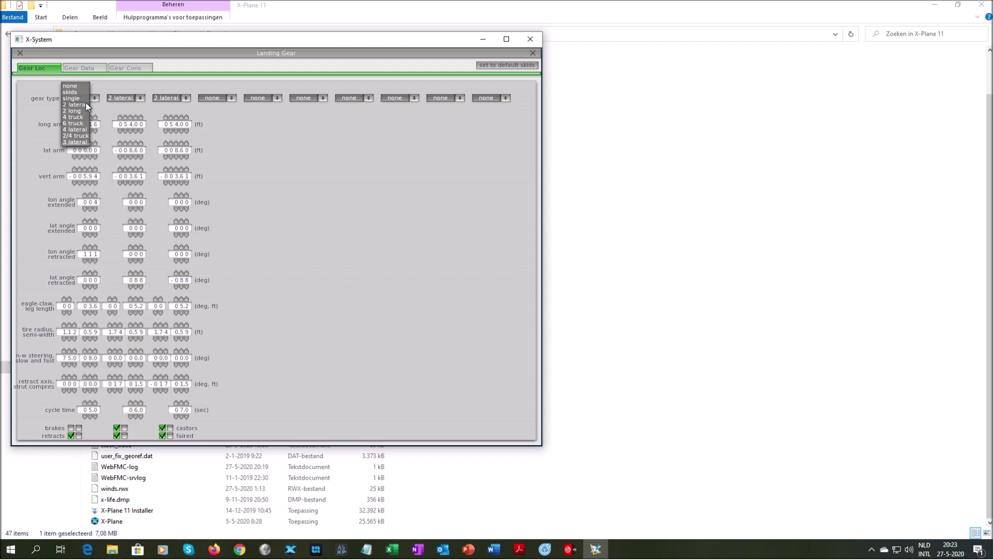
click(76, 105)
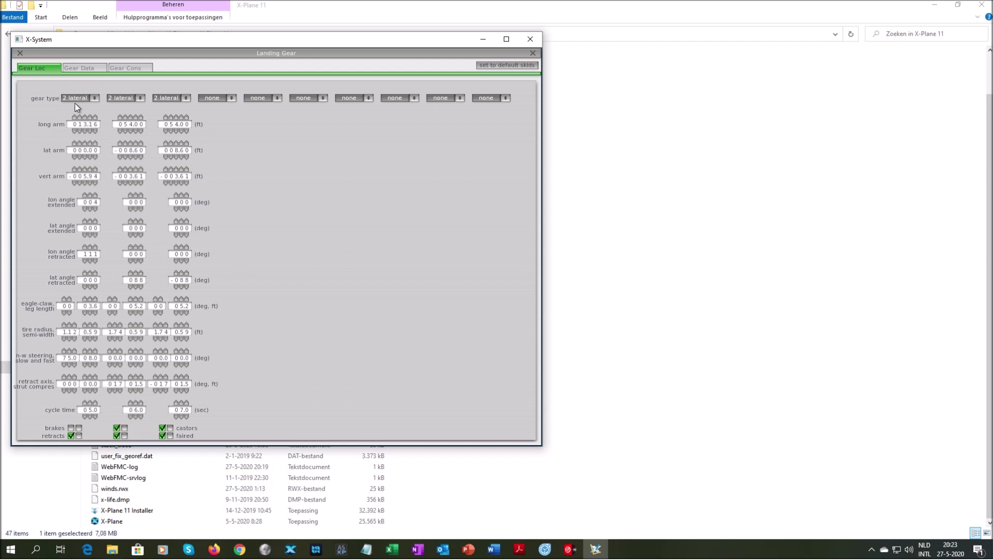
Step: Close the Landing Gear editor and save the modified 737 aircraft
click(20, 53)
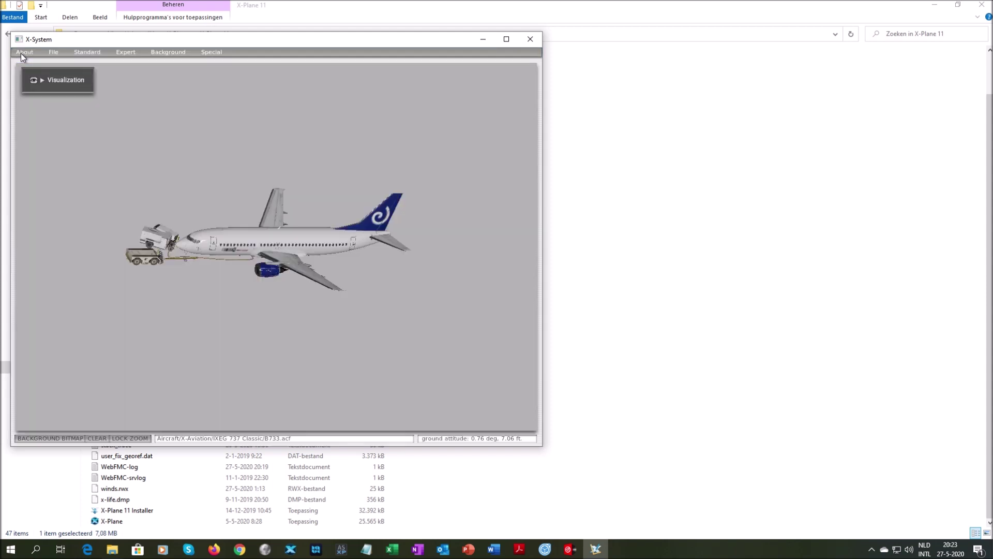
click(55, 53)
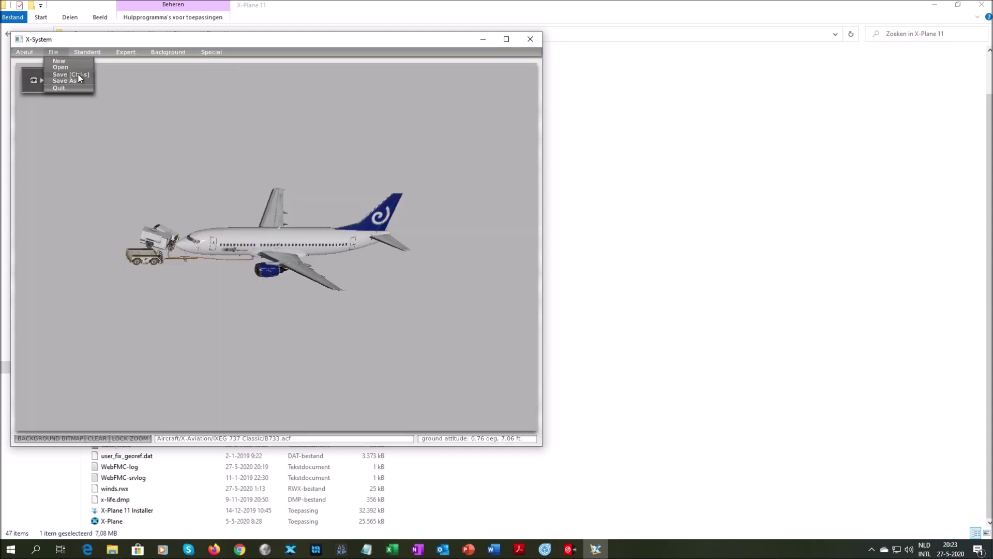
click(75, 75)
Step: Quit Plane Maker, close the X-Plane 11 folder window, and maximize X-Plane
click(54, 52)
click(58, 87)
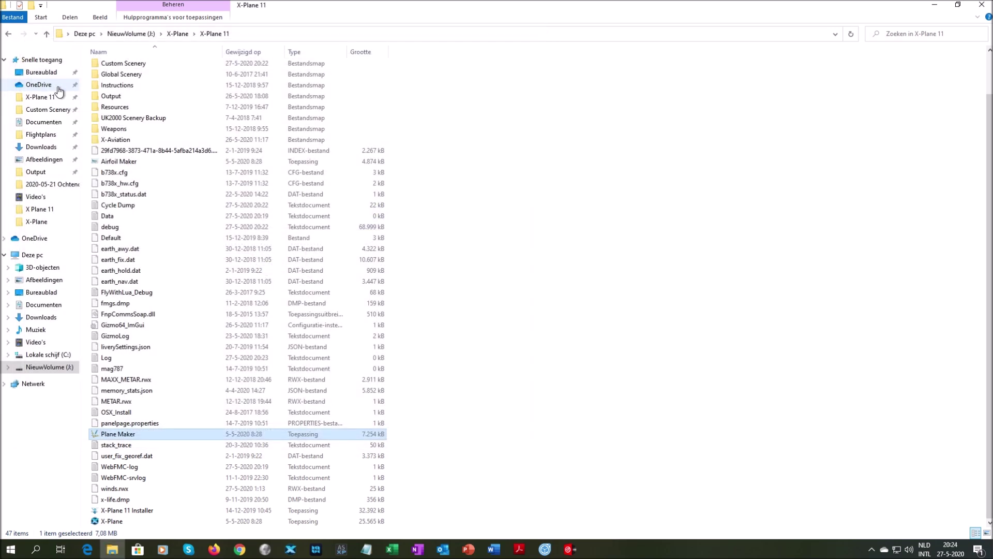
click(982, 5)
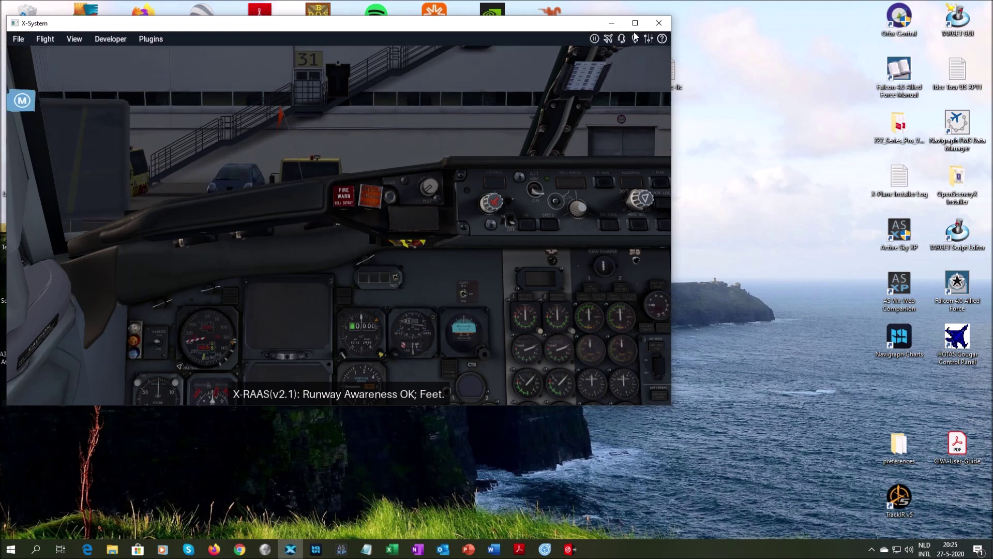
click(636, 22)
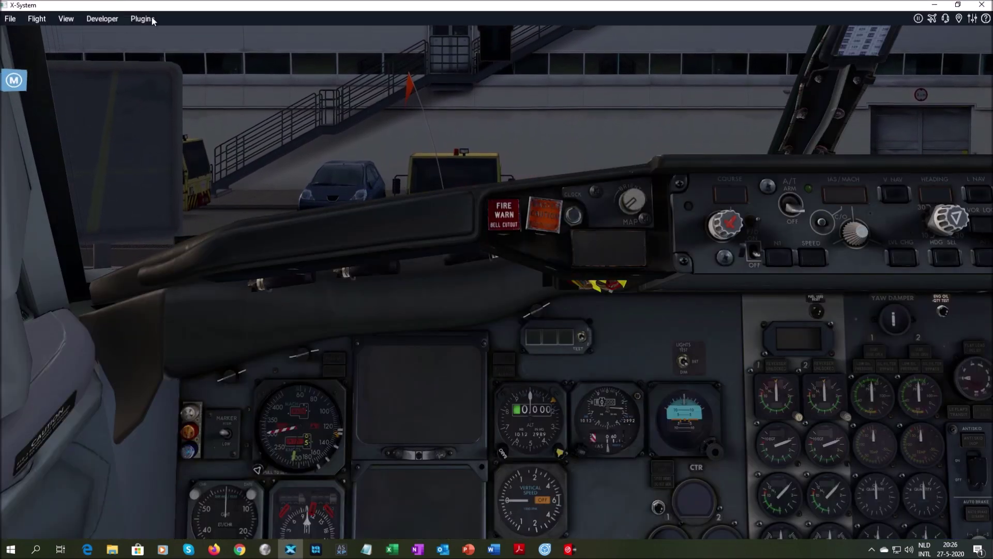
Step: Pre-plan a Better Pushback route onto the apron, nose right, accept it, then view outside
click(143, 20)
mouse_move(204, 91)
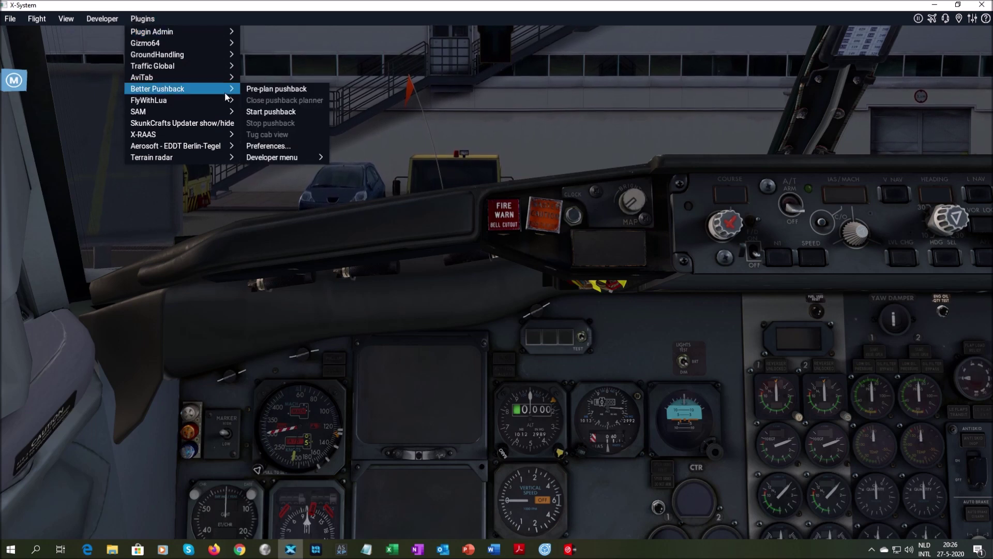
click(277, 89)
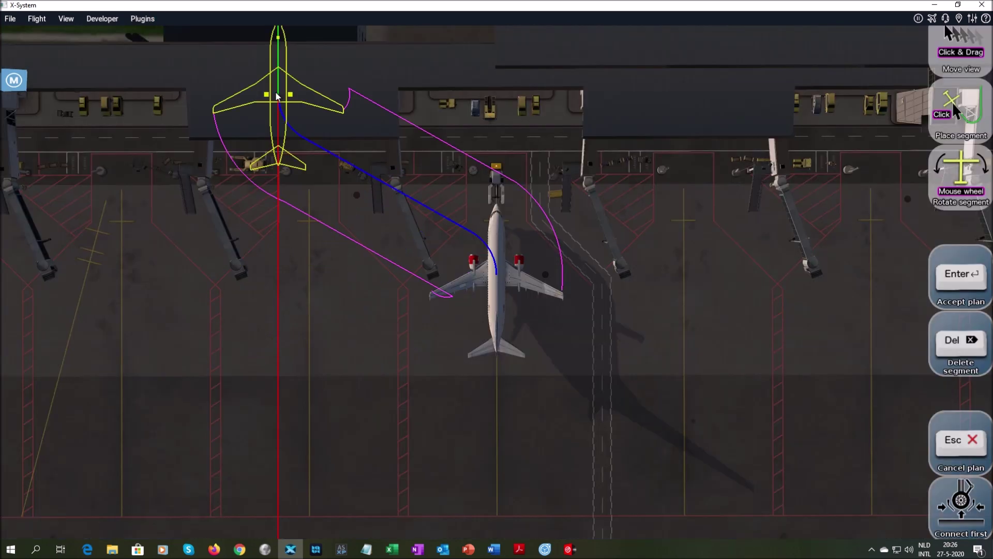
scroll(278, 97, down, 3)
scroll(410, 417, up, 3)
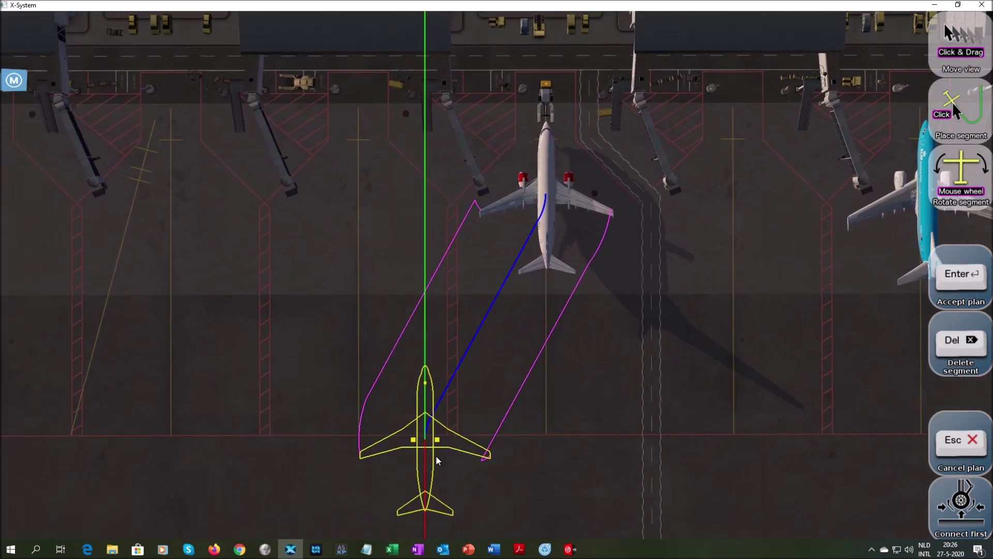
scroll(440, 465, down, 5)
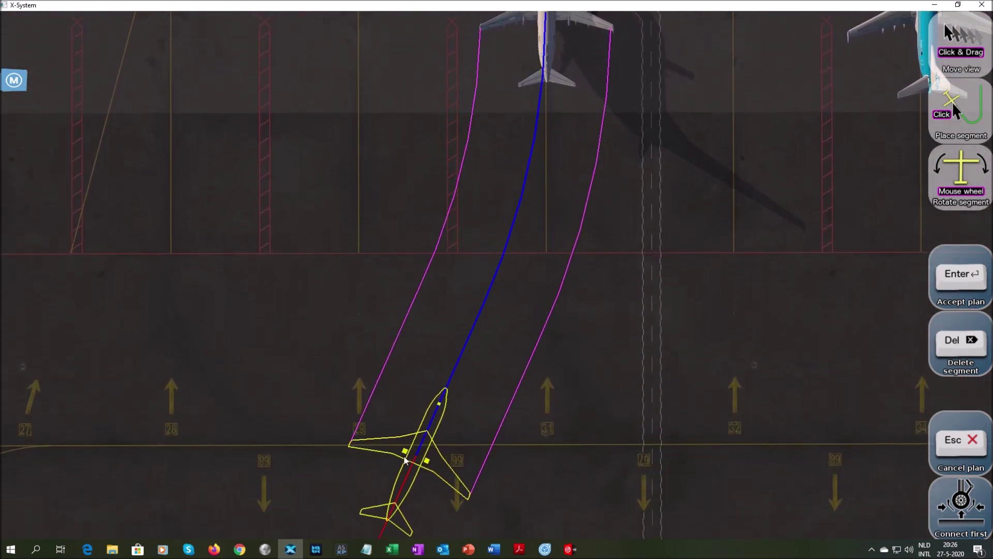
scroll(337, 454, down, 3)
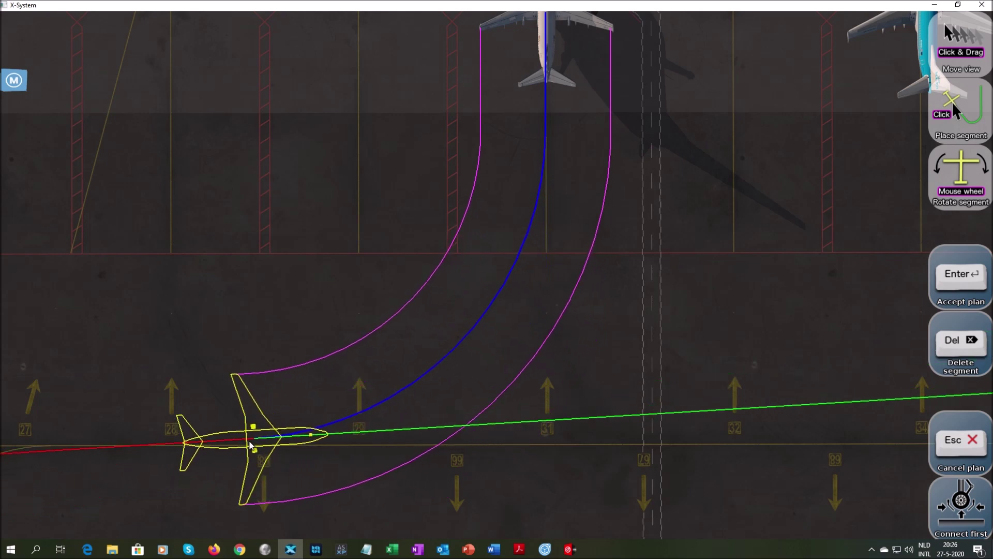
key(Return)
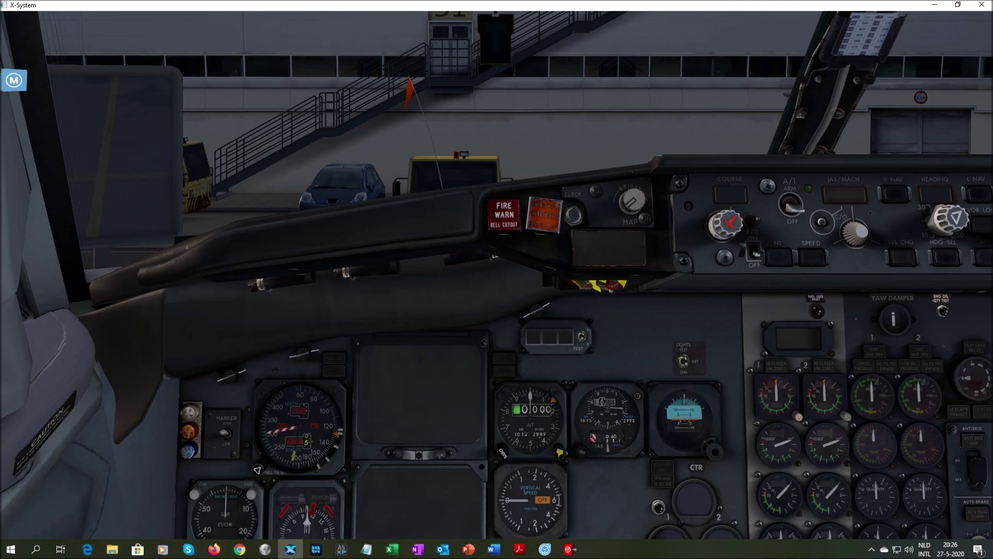
key(shift+8)
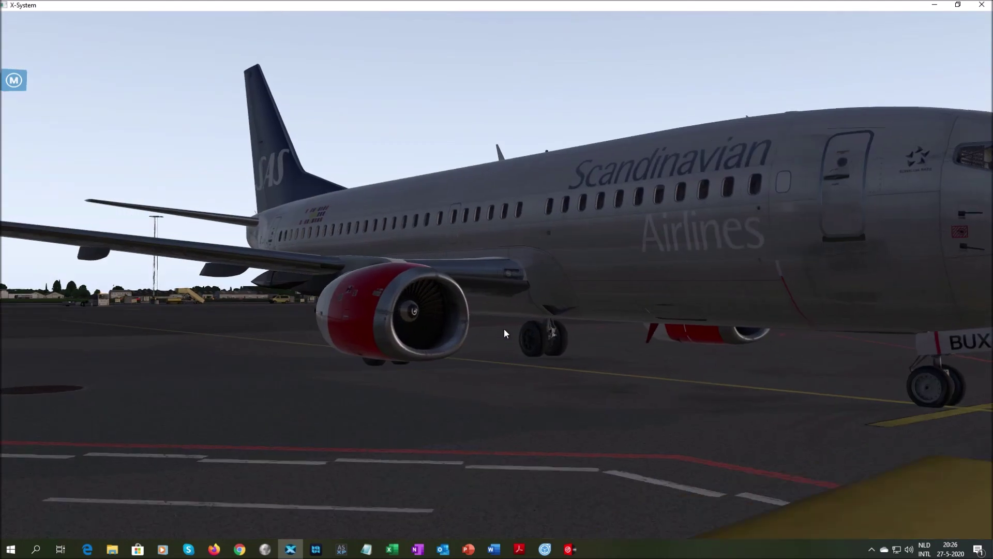